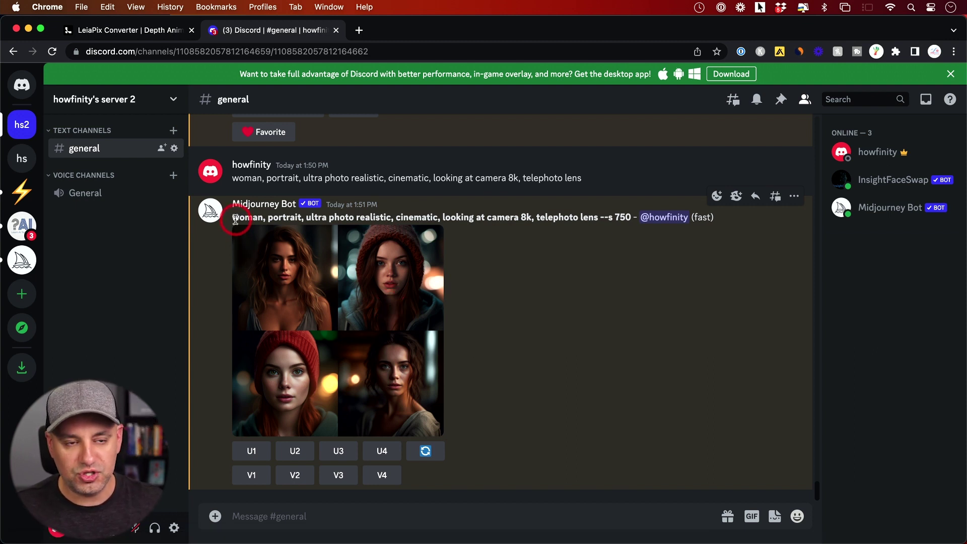
- Start a /imagine prompt in Midjourney and request the U4 upscale of the fourth portrait
drag(235, 219, 239, 217)
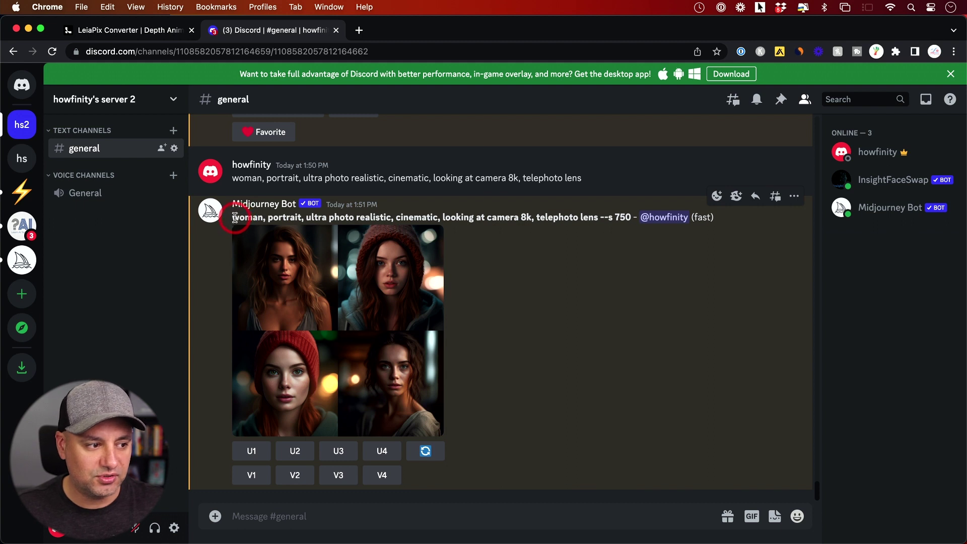
click(301, 515)
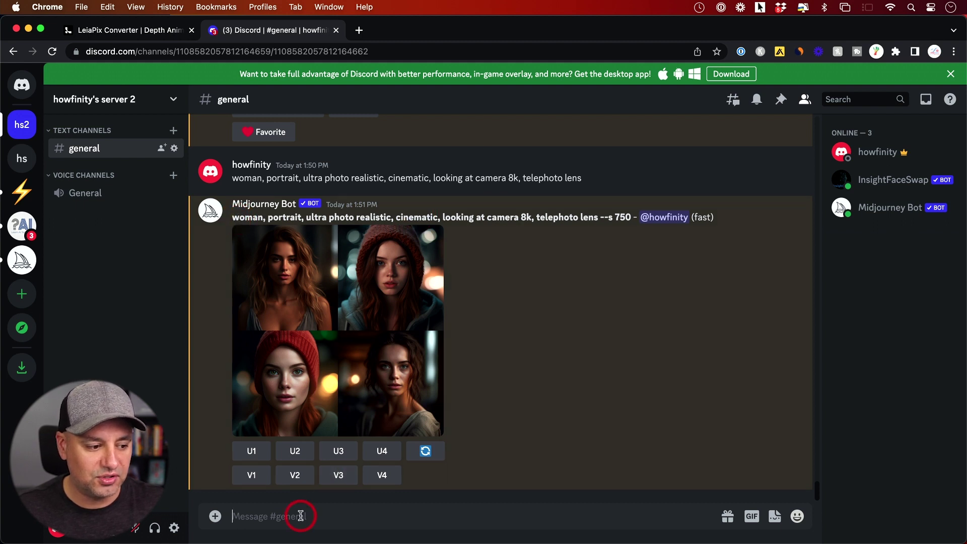
text(/imagine)
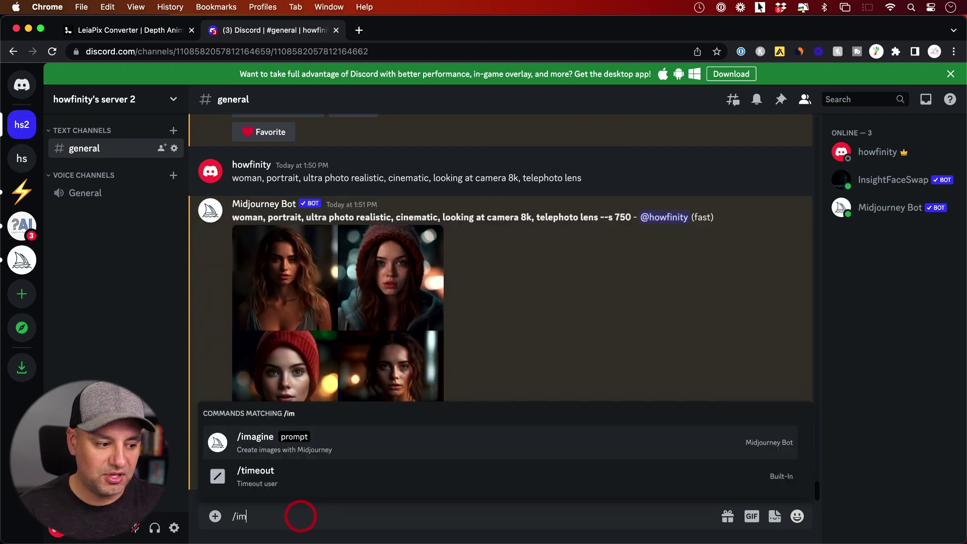
click(298, 481)
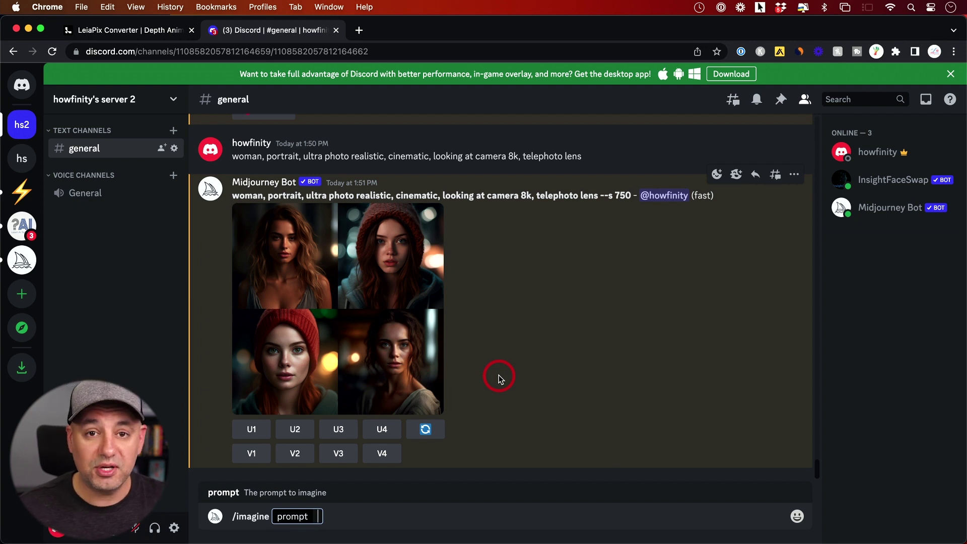
click(380, 431)
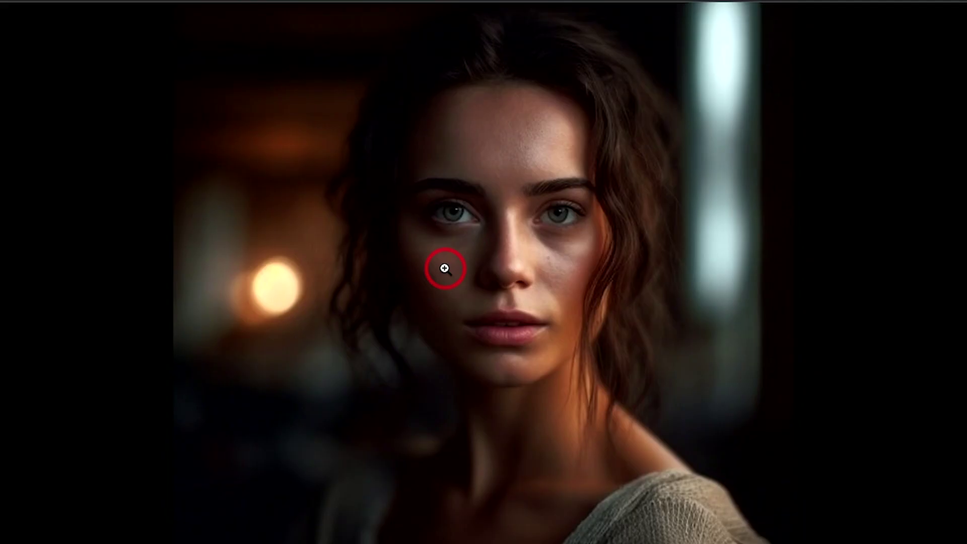
- Save the upscaled Midjourney portrait to disk as an image file
right_click(447, 267)
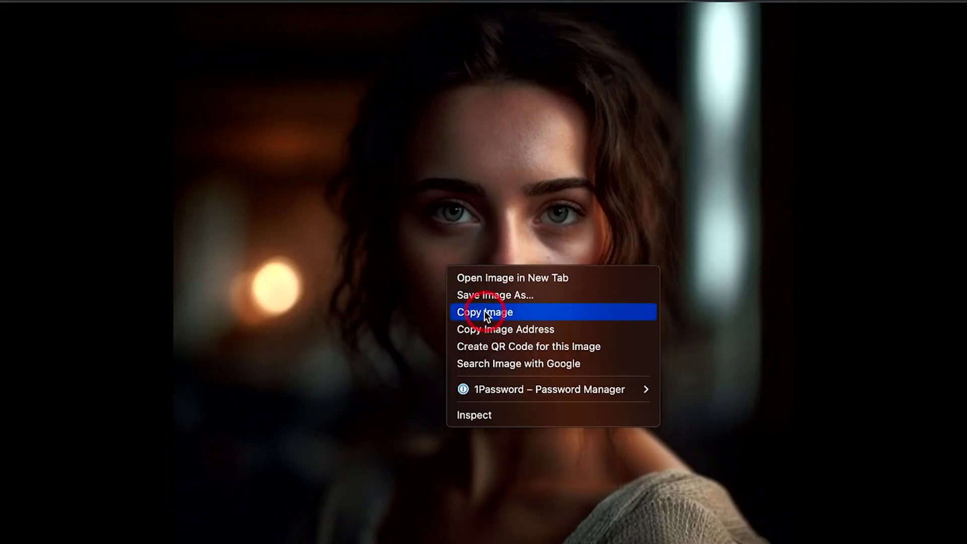
click(485, 294)
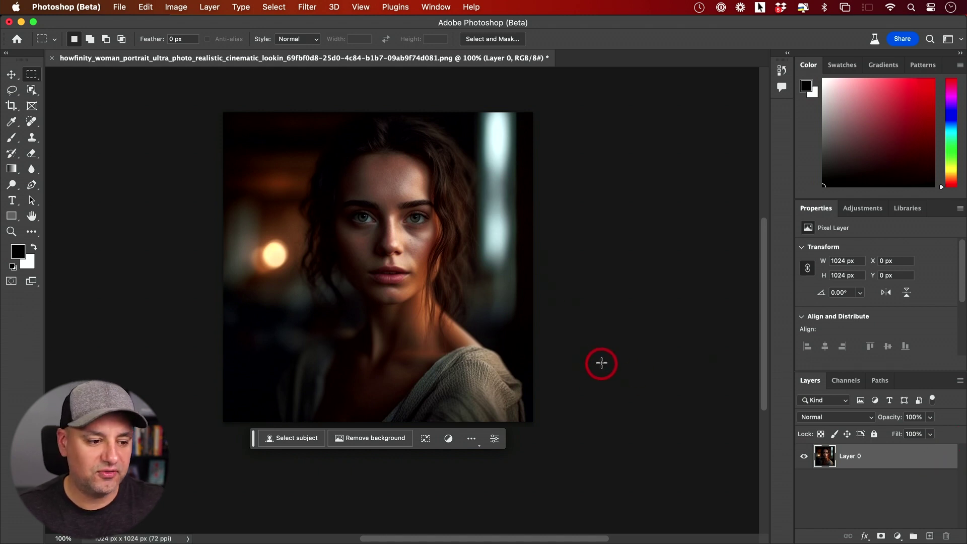
- Crop-extend the canvas to about 1336 × 1671 px, adding transparent space right and below
key(c)
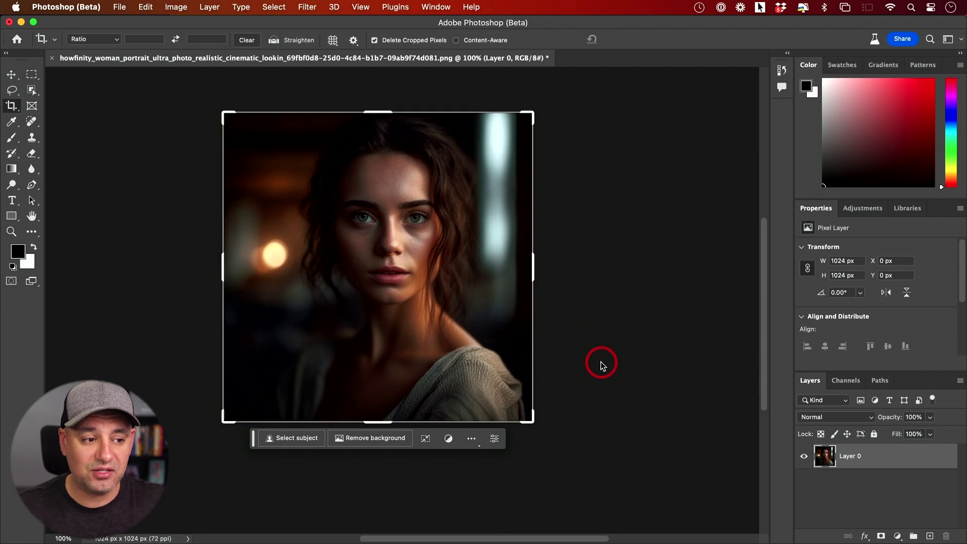
scroll(579, 373, down, 2)
drag(531, 383, 578, 475)
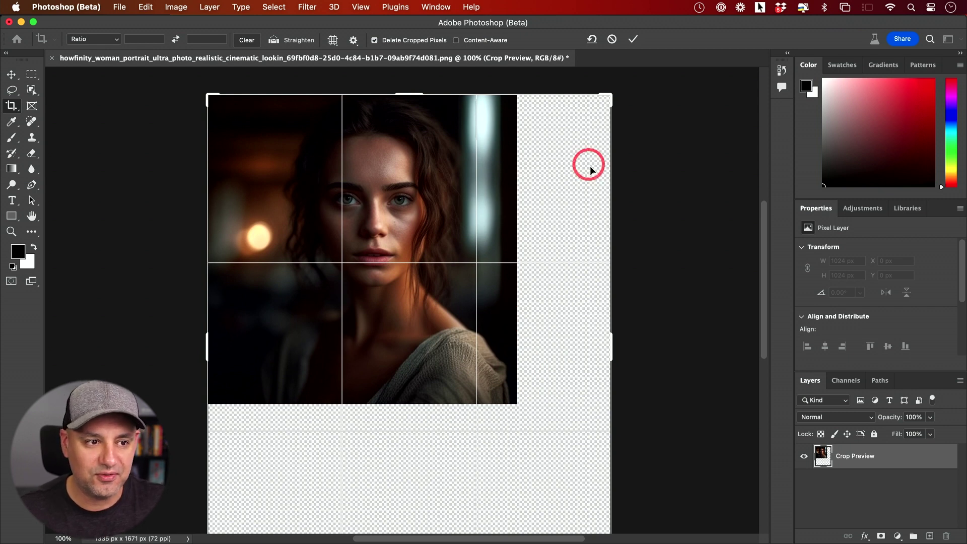
click(632, 40)
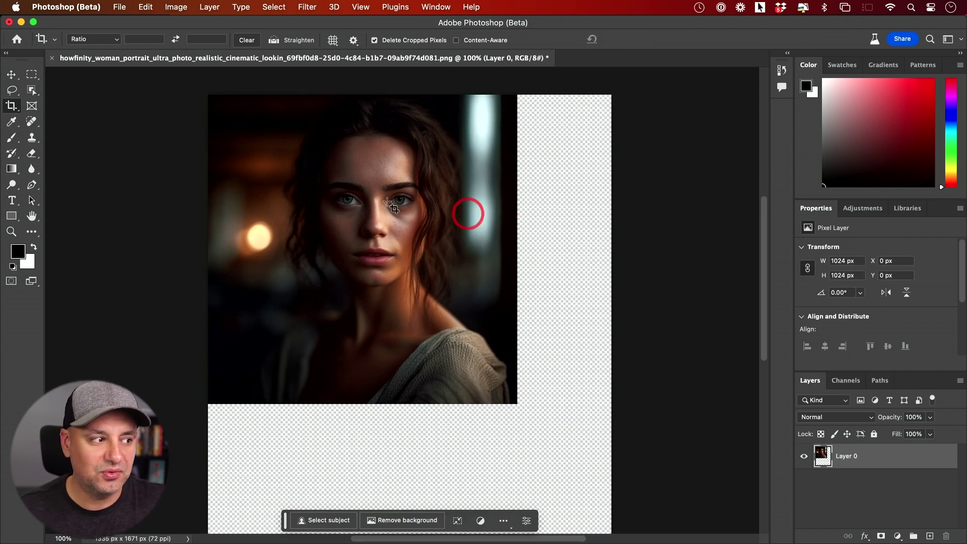
- Select the transparent area and run Generative Fill with an empty prompt
drag(32, 90, 67, 100)
mouse_move(560, 245)
mouse_down()
mouse_move(549, 448)
mouse_move(306, 455)
mouse_up()
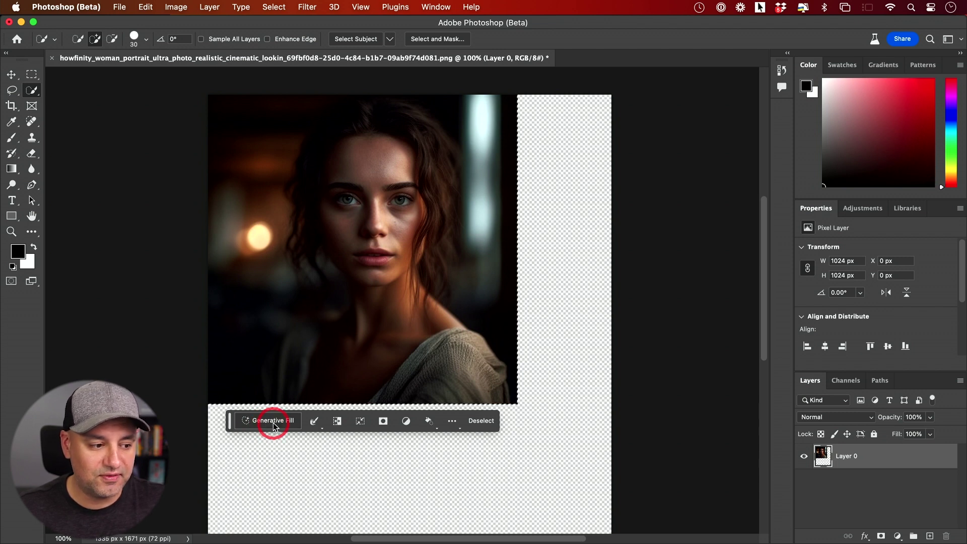
click(273, 426)
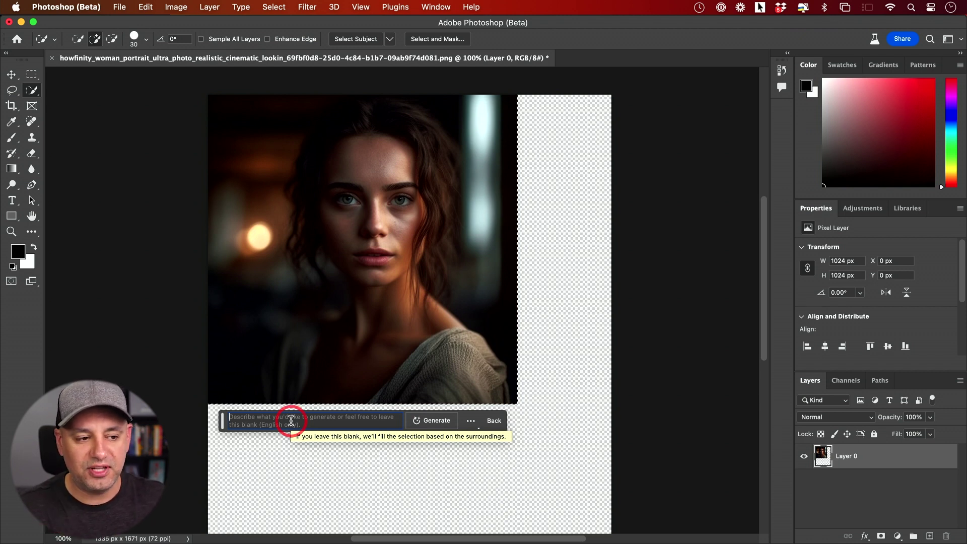
click(436, 420)
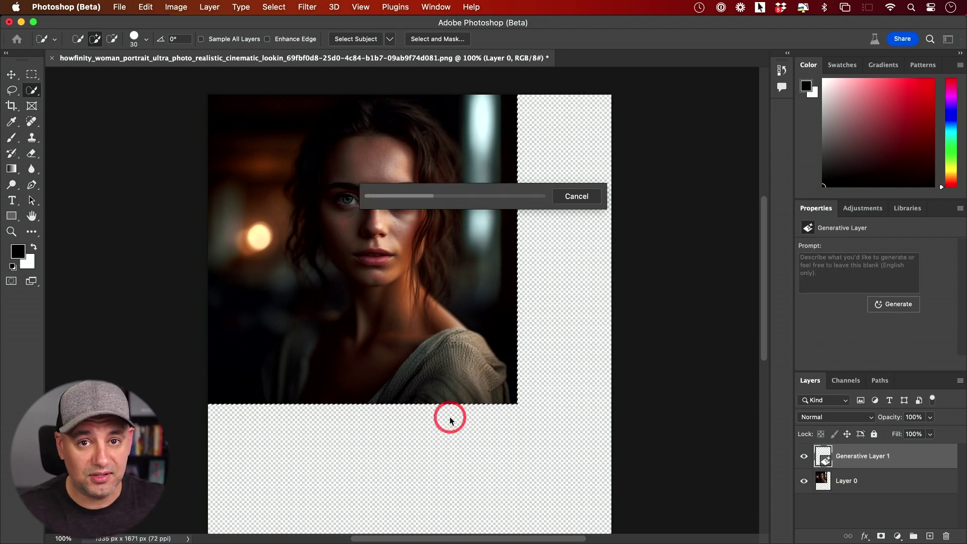
key(v)
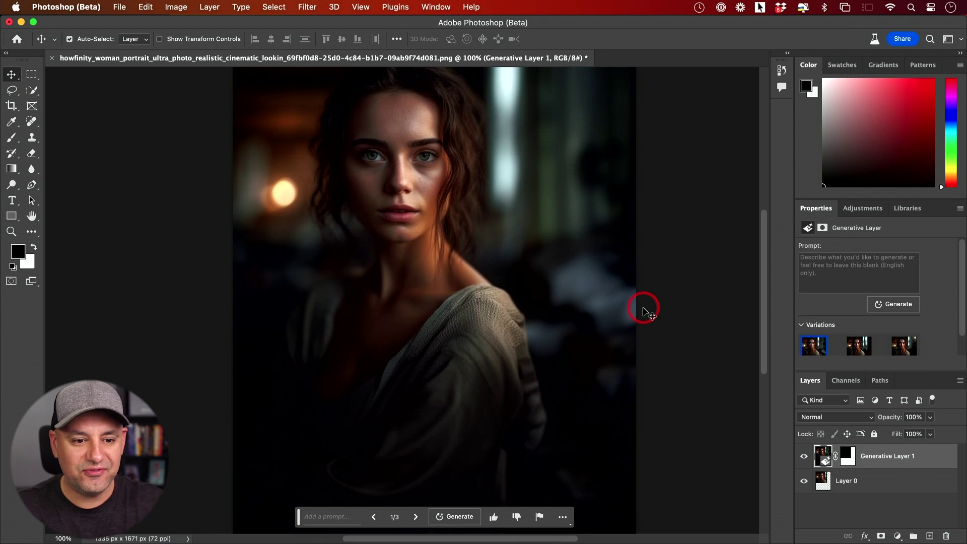
- Compare the three Generative Fill variations, keep the first, and pan around to check it
scroll(864, 320, down, 1)
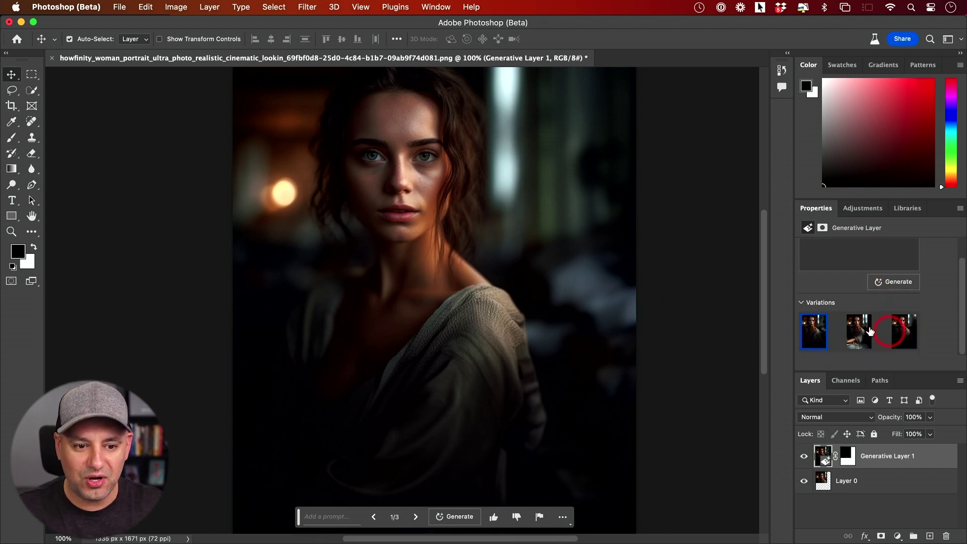
click(901, 343)
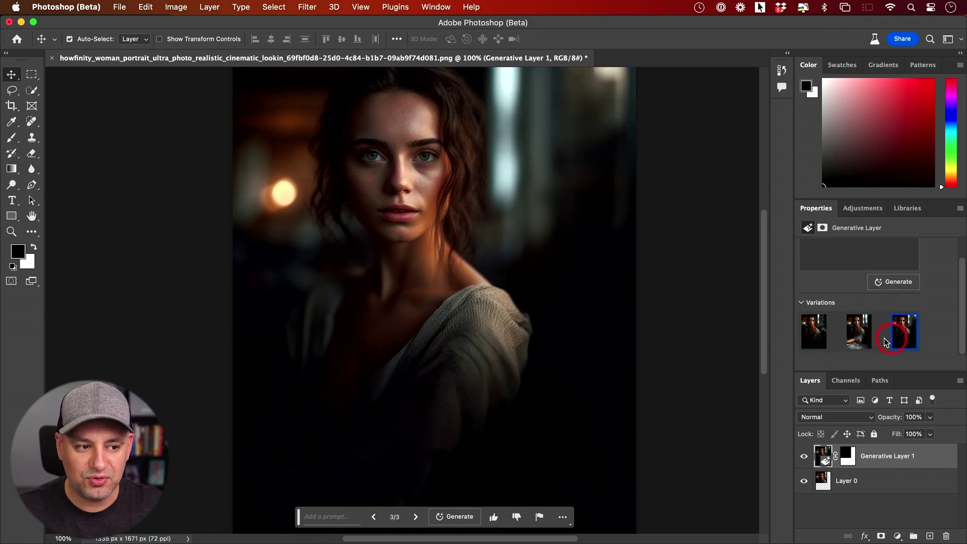
click(893, 284)
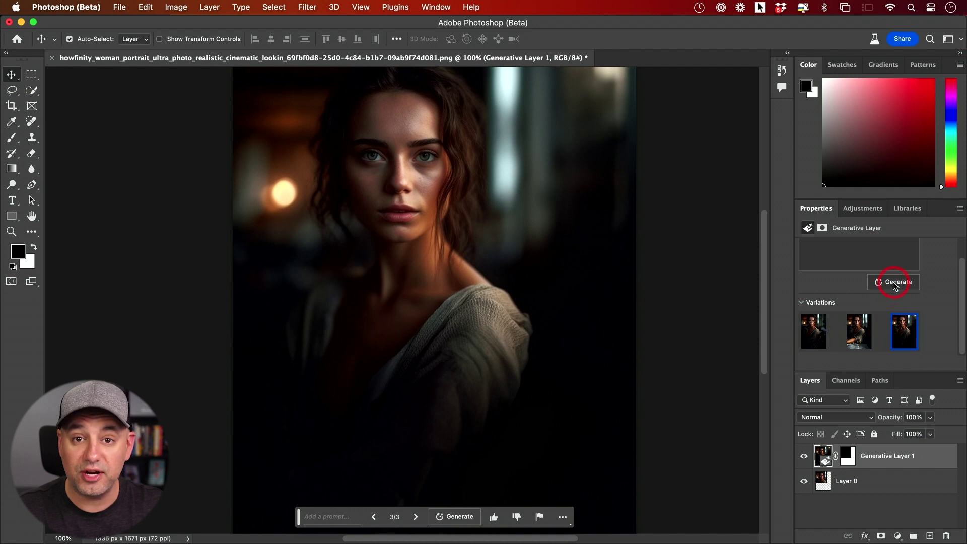
click(813, 331)
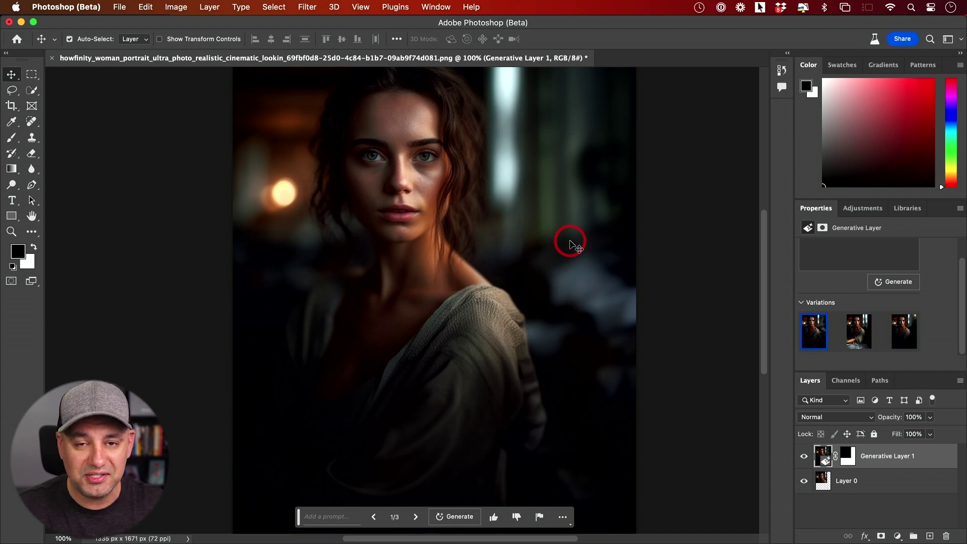
scroll(569, 244, down, 5)
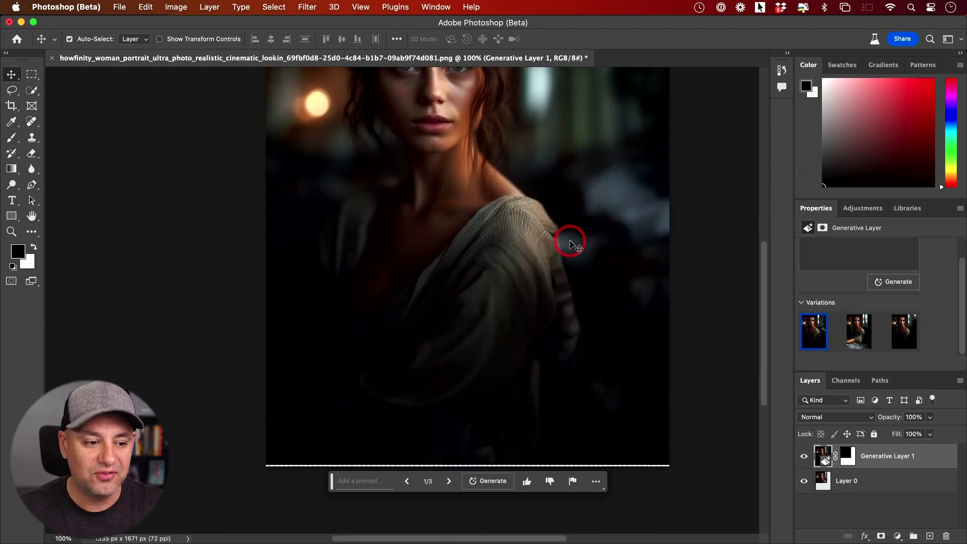
scroll(570, 244, up, 6)
scroll(570, 244, right, 5)
scroll(569, 244, left, 3)
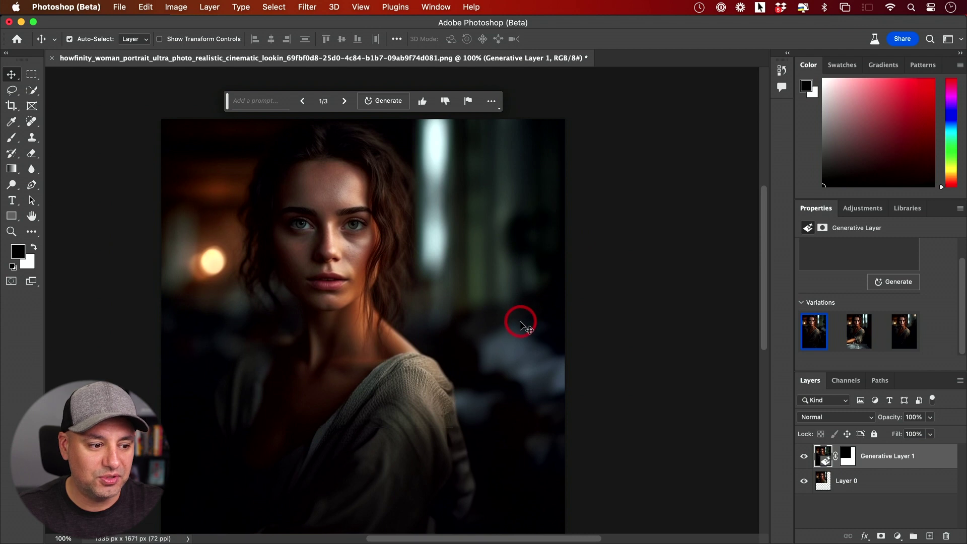
scroll(520, 320, left, 2)
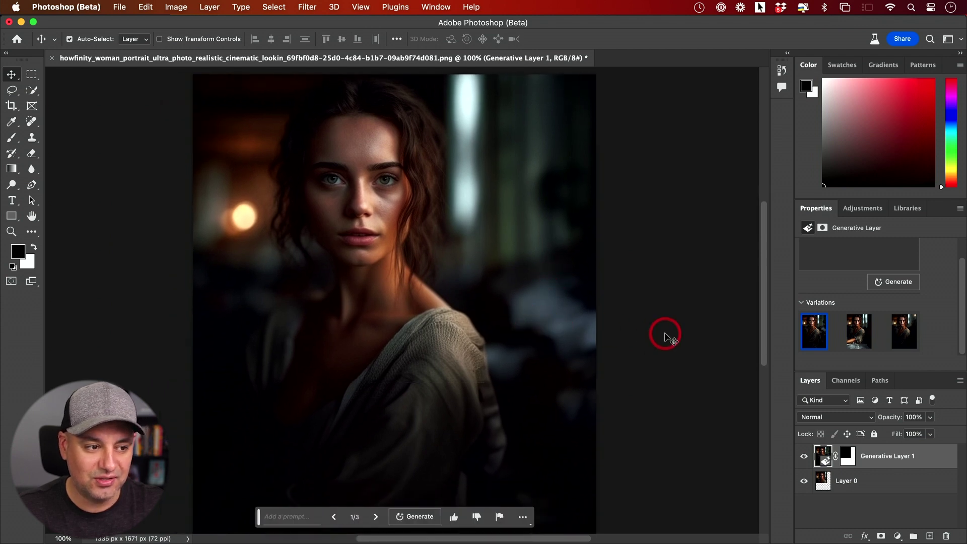
- Export the extended portrait with File > Export > Quick Export as PNG
click(188, 200)
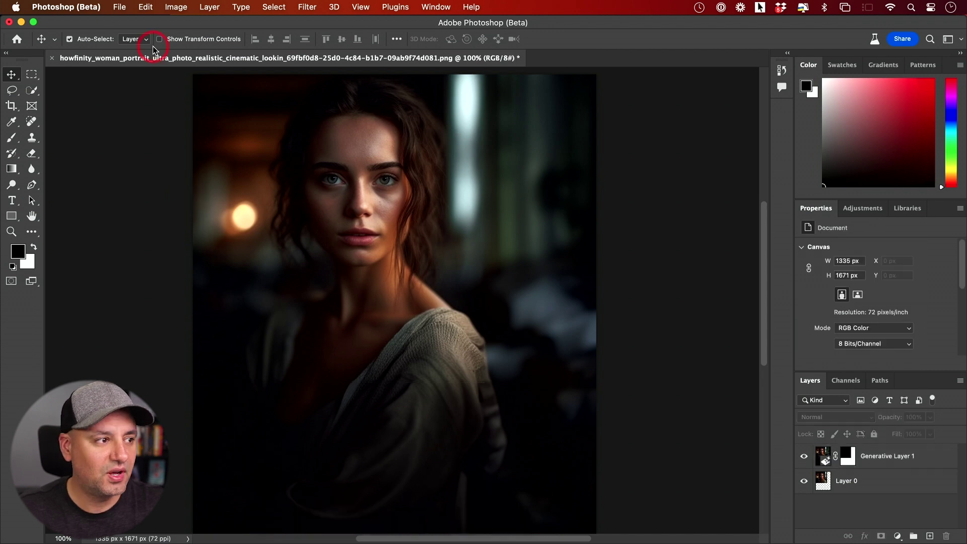
click(120, 7)
mouse_move(169, 205)
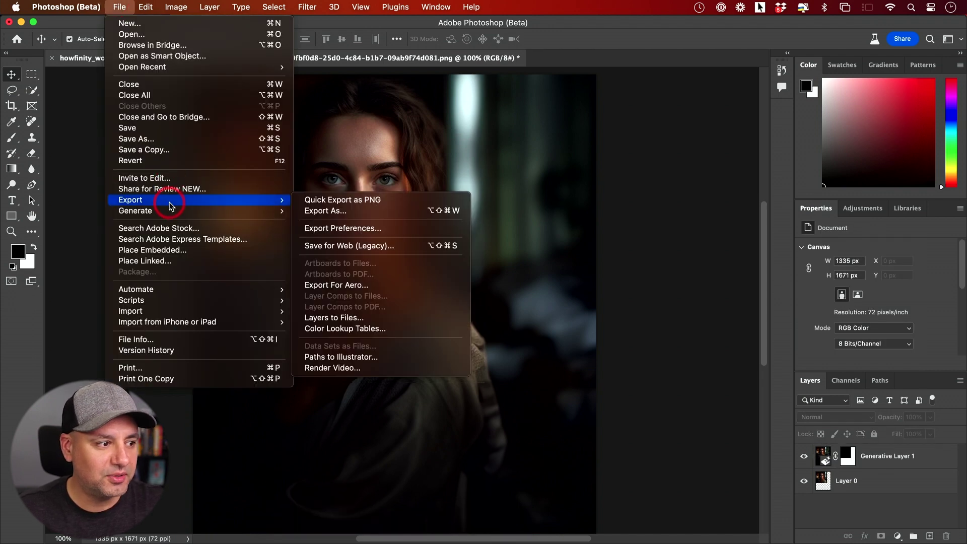
click(363, 201)
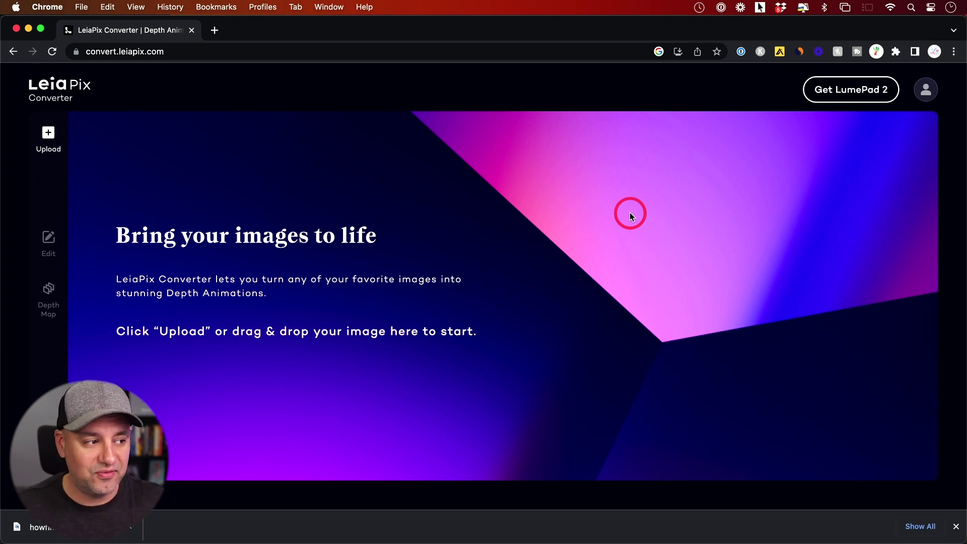
- Upload the exported portrait PNG to LeiaPix Converter for depth conversion
click(46, 133)
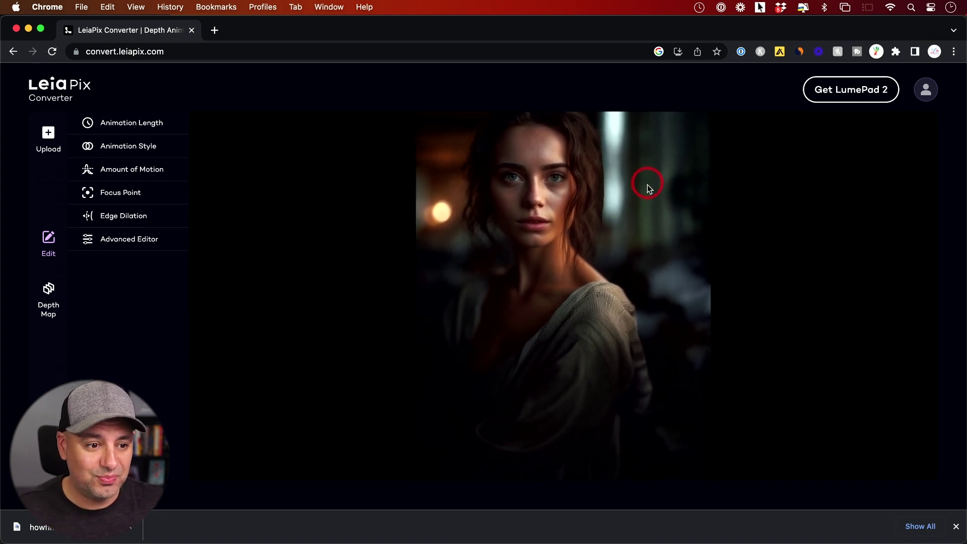
click(115, 122)
- Set the animation length to 4 s and the amount of motion to Regular
click(119, 148)
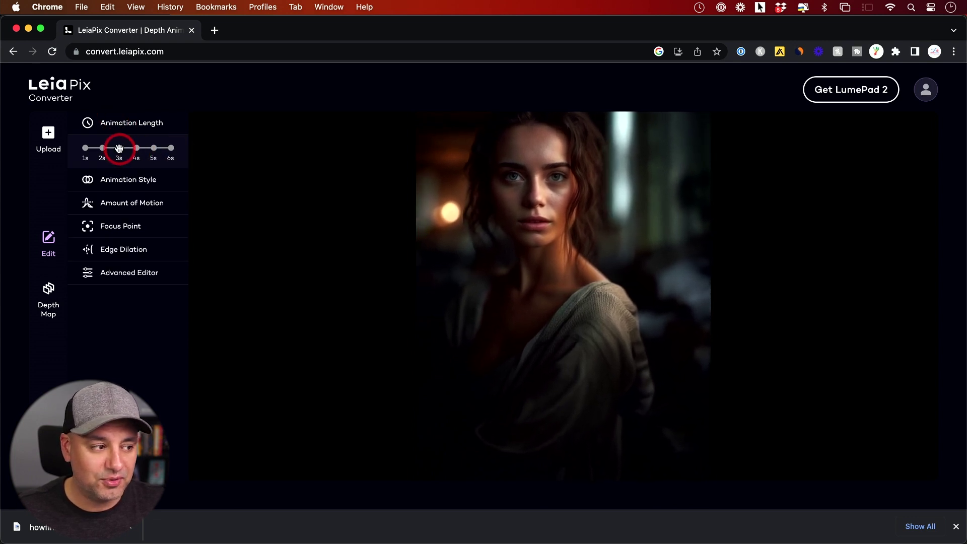
click(136, 148)
click(128, 202)
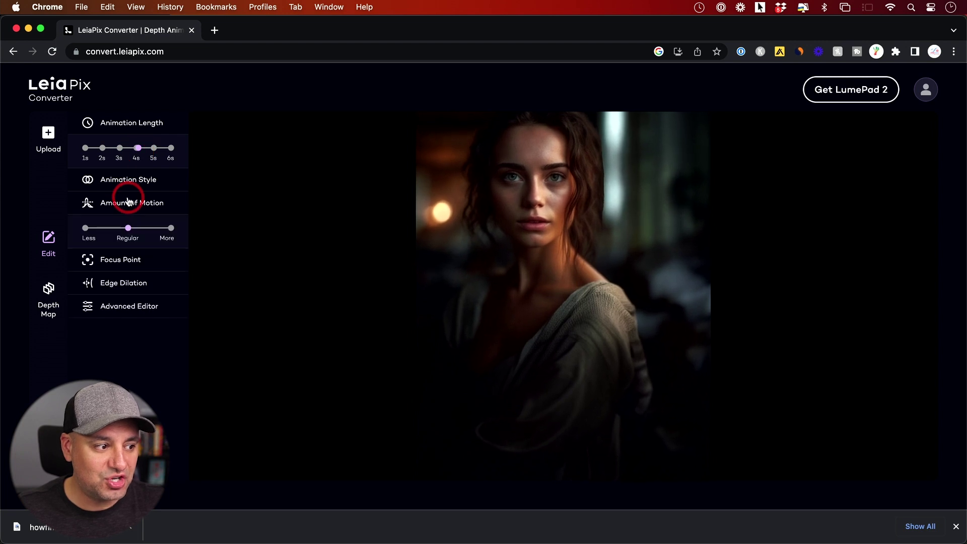
click(168, 229)
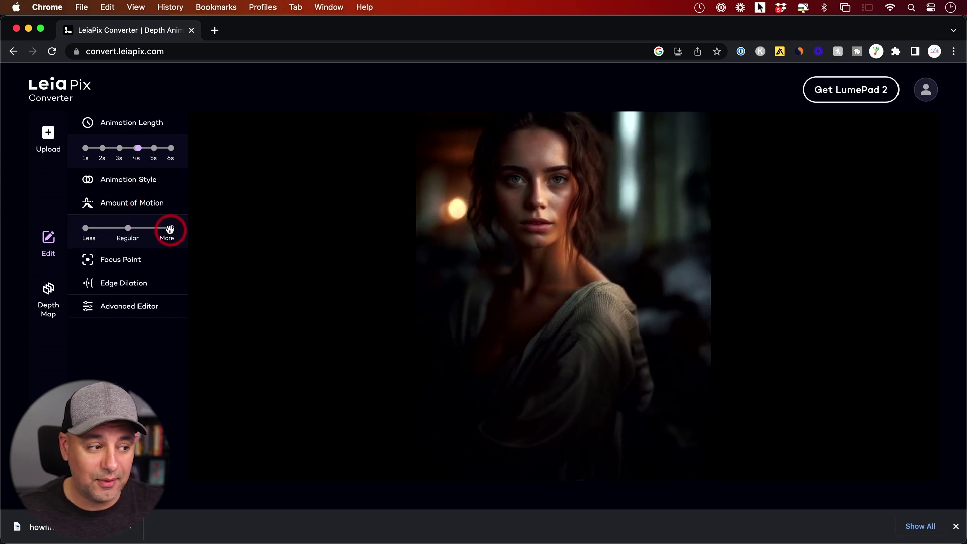
click(127, 227)
- Pick the Perspective animation style for the depth animation
click(126, 186)
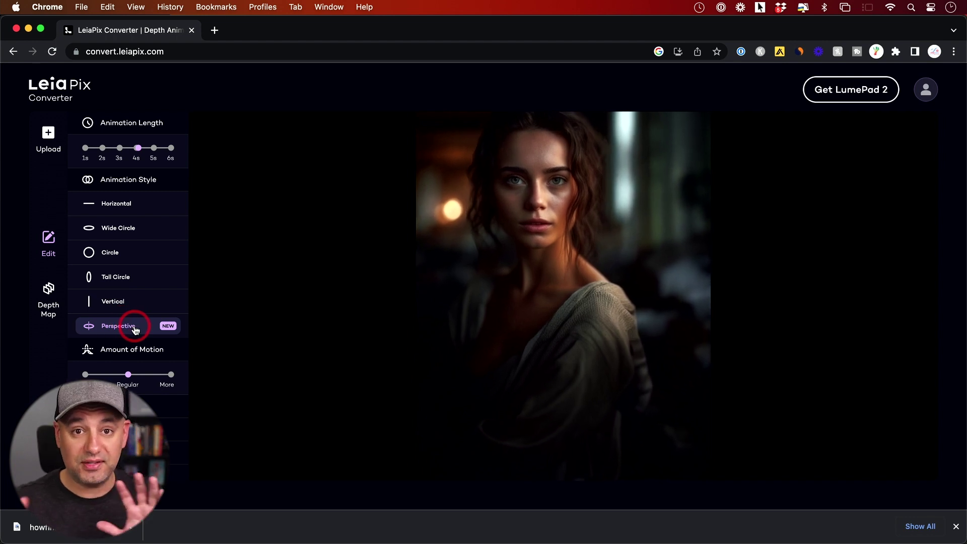
click(318, 286)
click(361, 275)
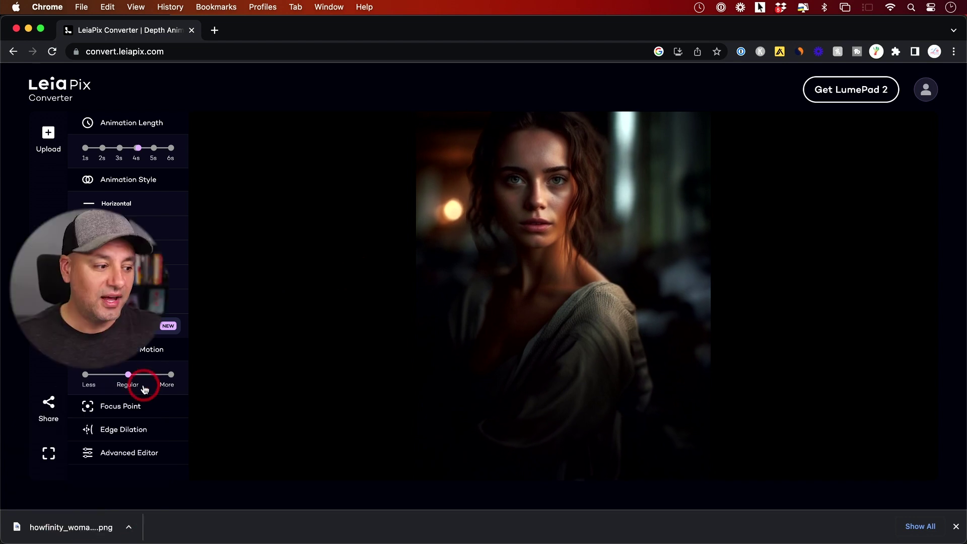
click(48, 401)
- Download the depth animation as an MP4 video
click(518, 372)
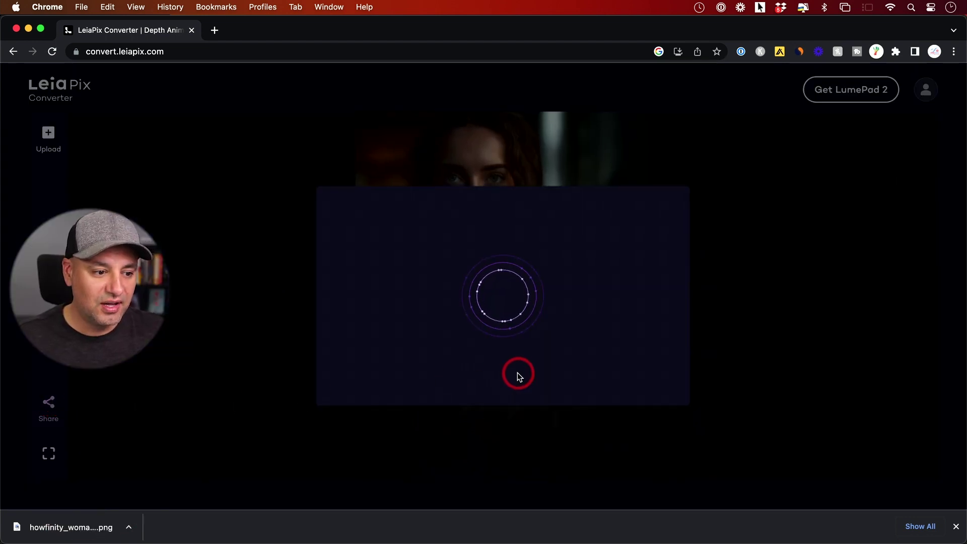
click(502, 372)
click(508, 365)
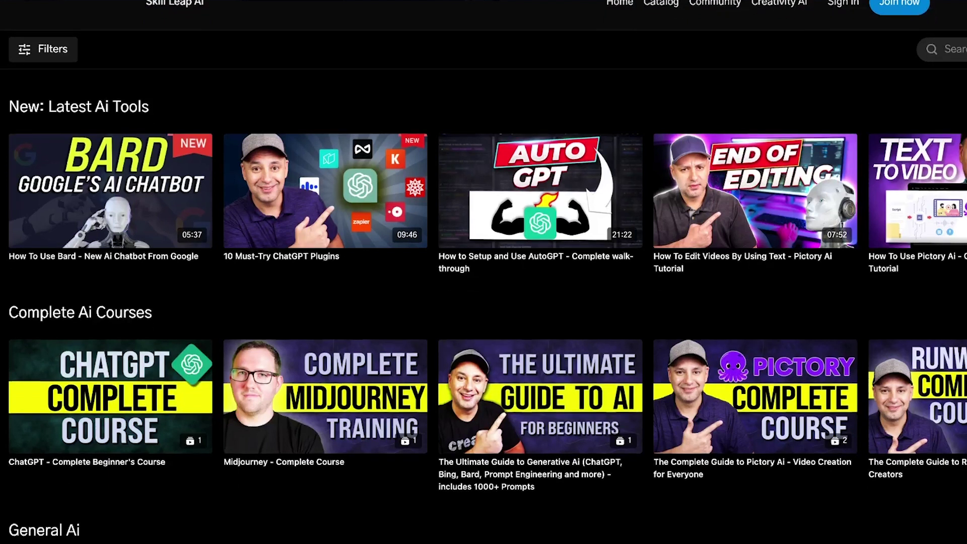
- Scroll the Skill Leap AI catalog down to the General, Creativity and Marketing Ai rows
scroll(484, 272, down, 3)
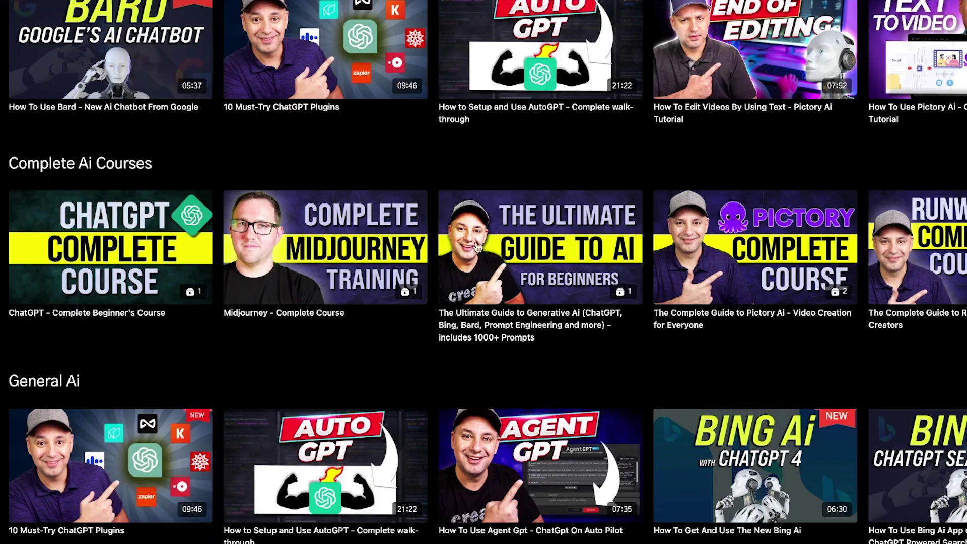
scroll(483, 272, down, 5)
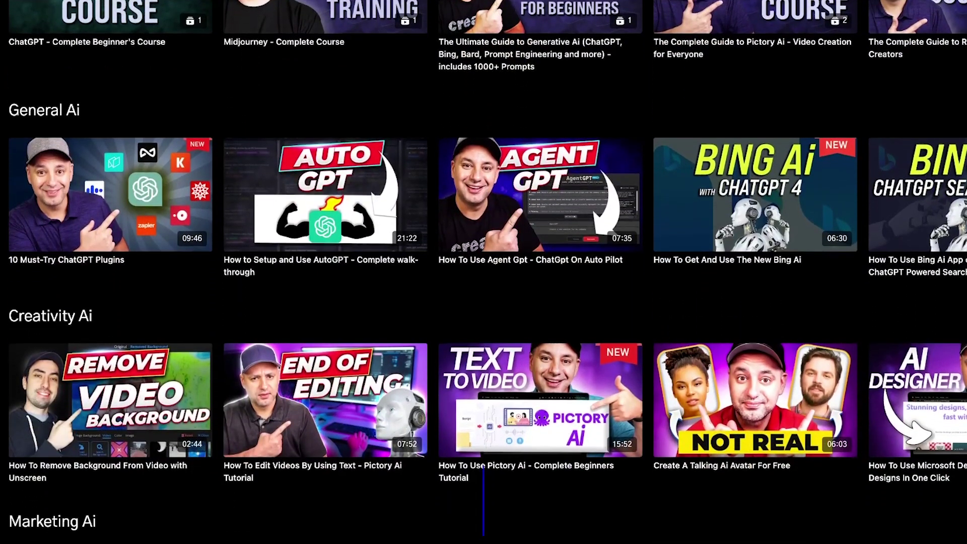
scroll(483, 272, down, 3)
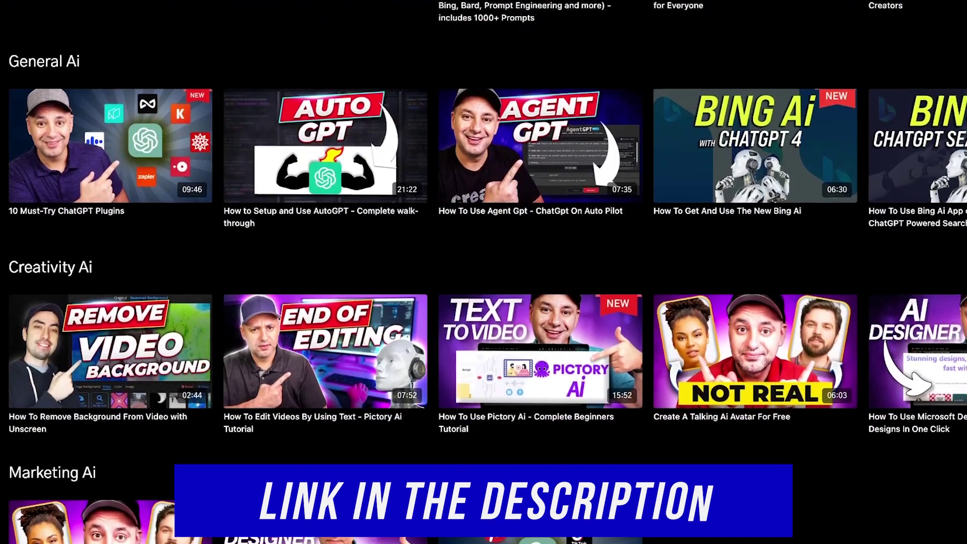